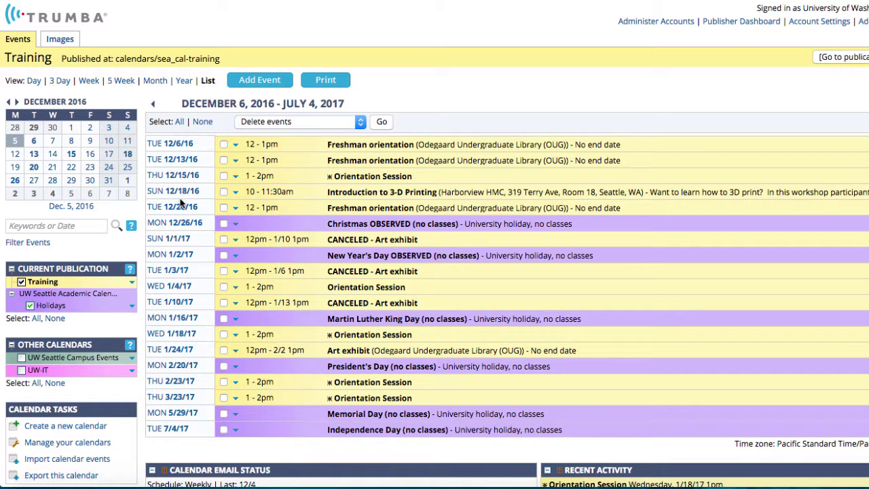
# Step: Create a copy of the "Introduction to 3-D Printing" event dated 12/18/16
pyautogui.click(236, 192)
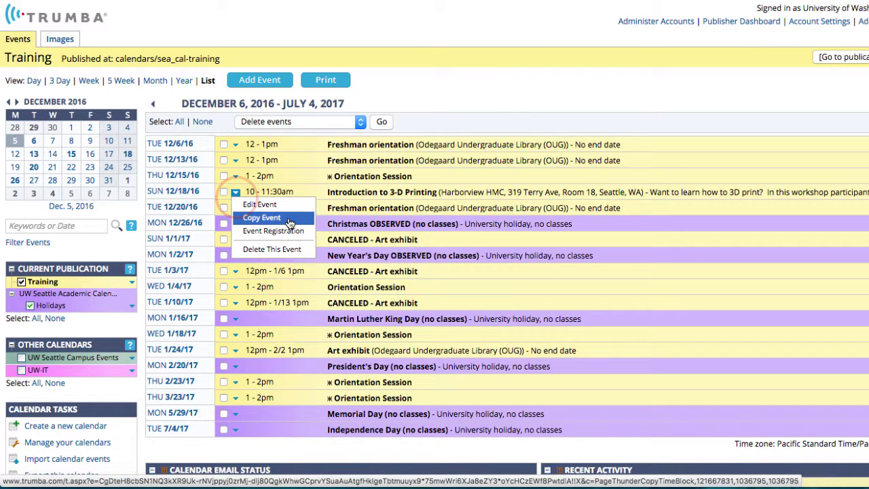
pyautogui.click(289, 218)
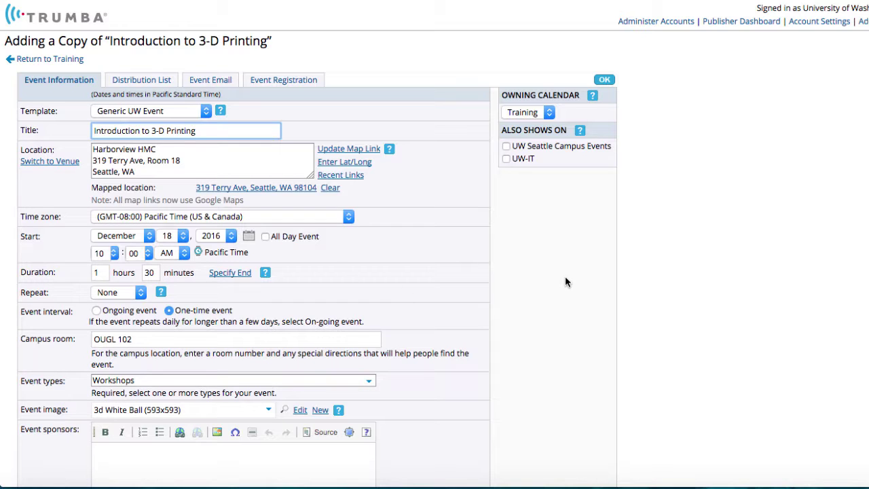
pyautogui.click(700, 289)
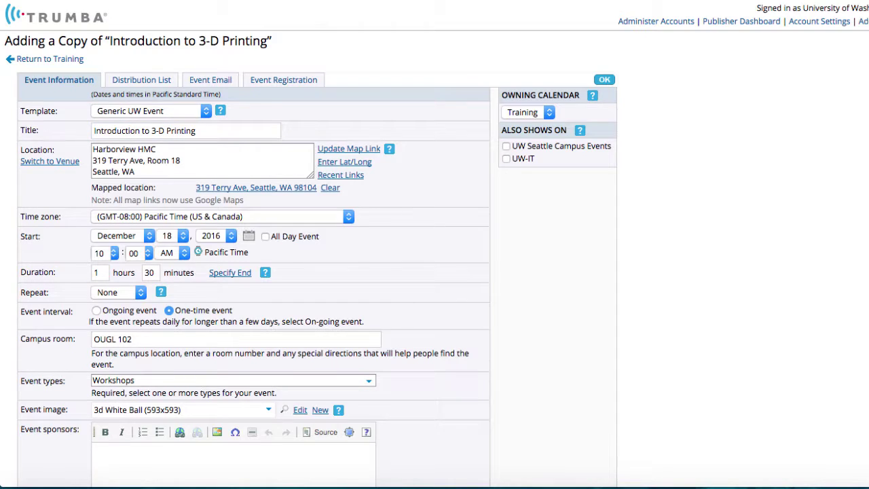
# Step: Make the copied event repeat monthly and set its start date to January 16, 2017
pyautogui.scroll(-5, 700, 290)
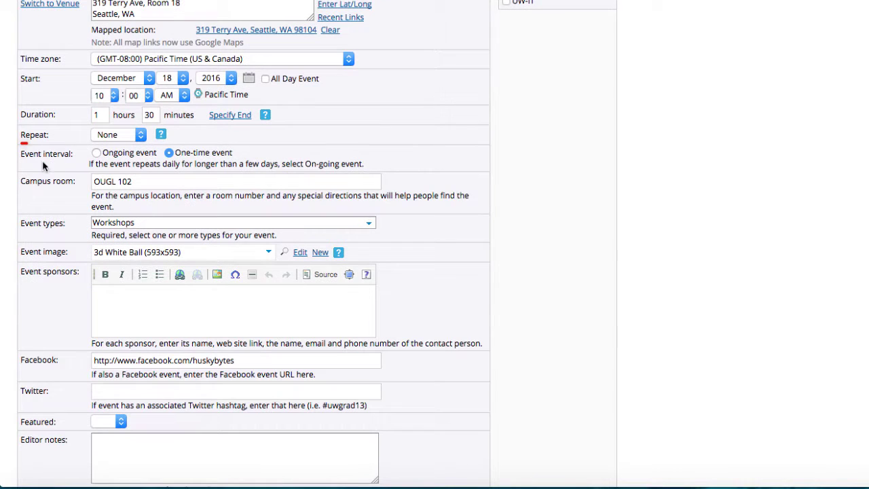
pyautogui.click(139, 139)
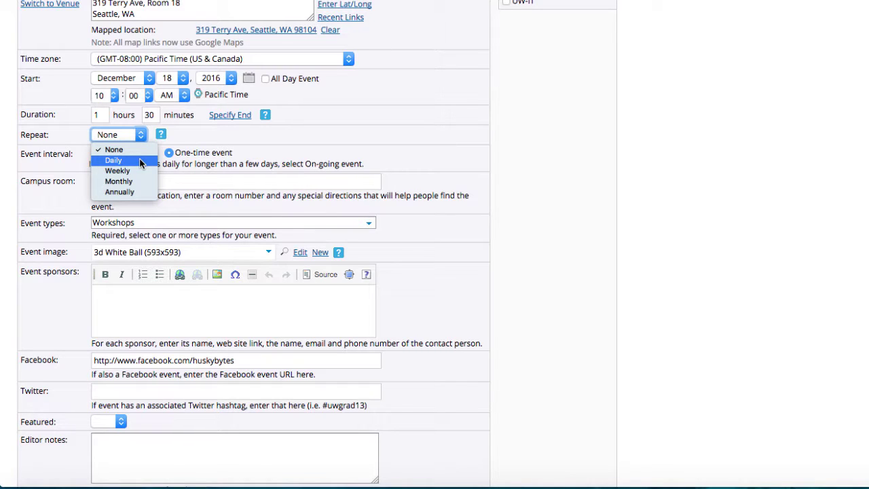
pyautogui.click(140, 183)
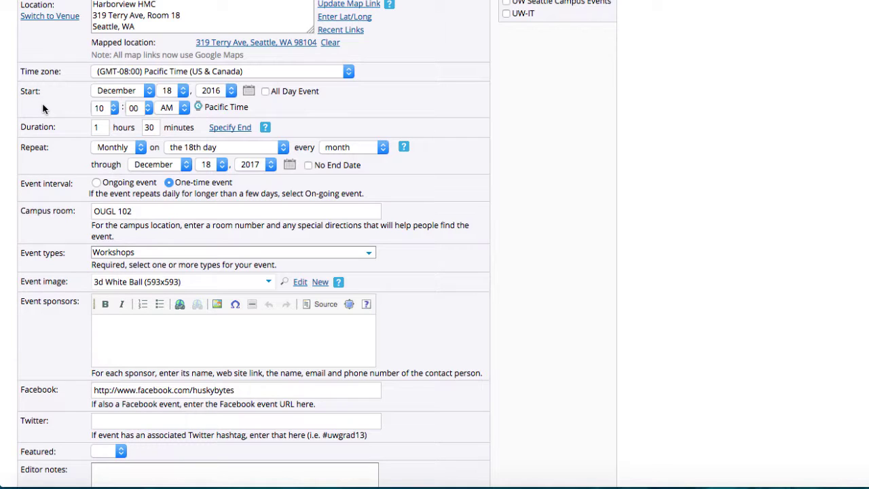
pyautogui.click(249, 93)
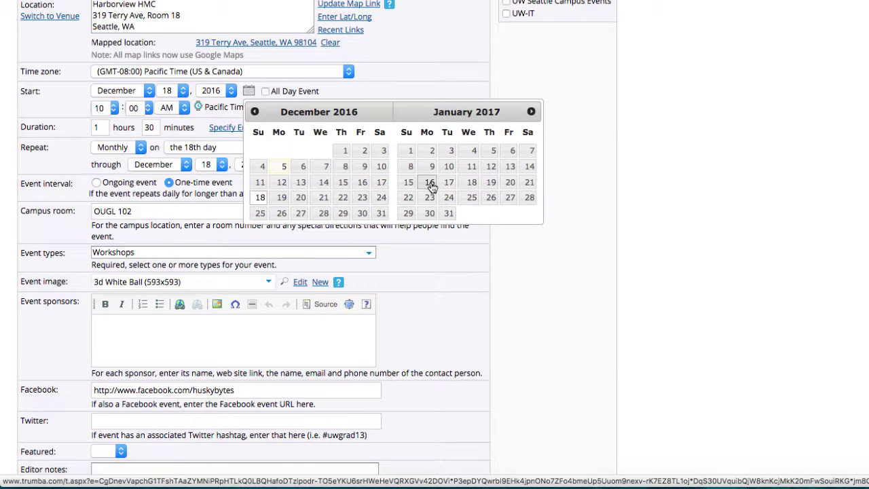
pyautogui.click(431, 185)
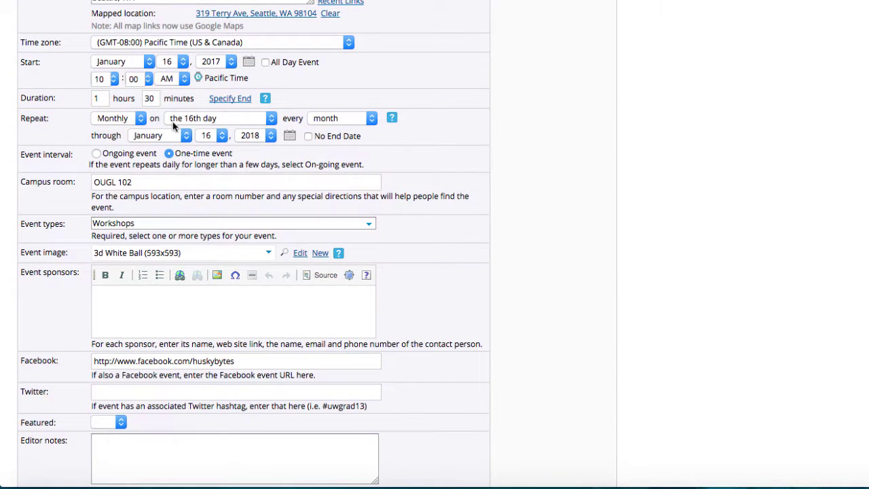
# Step: Set the monthly repeat pattern to the 3rd Monday of every month
pyautogui.click(272, 120)
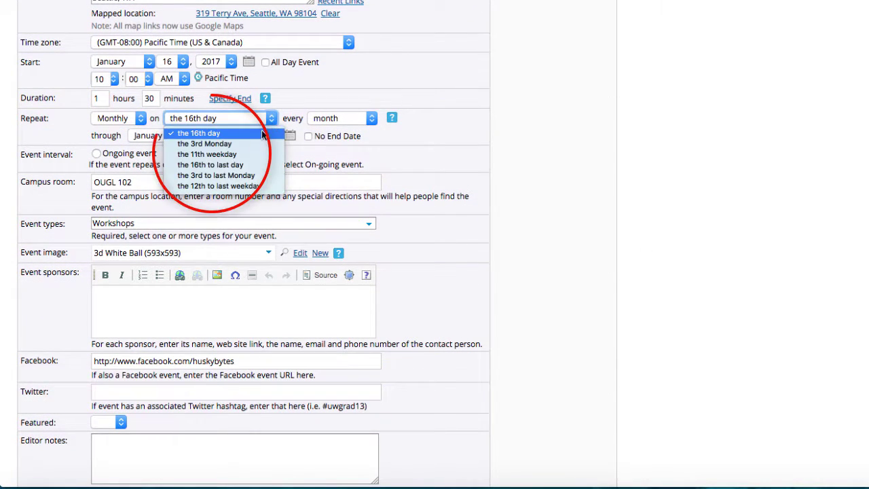
pyautogui.click(228, 144)
pyautogui.click(369, 119)
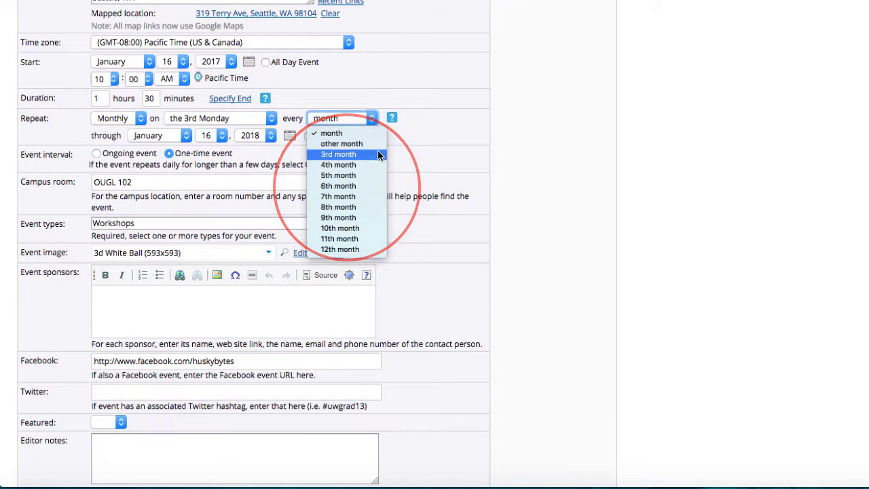
pyautogui.click(367, 133)
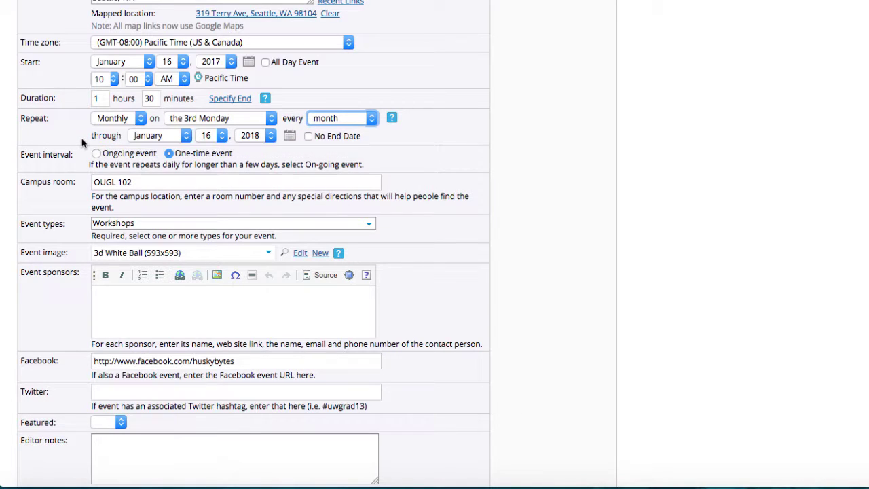
# Step: Set the repeating event's end date to October 16, 2017
pyautogui.click(290, 135)
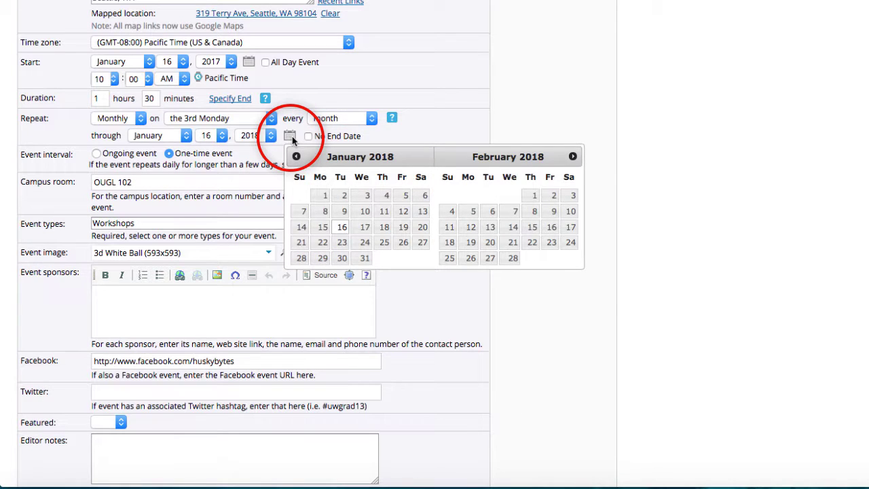
pyautogui.click(297, 157)
pyautogui.click(296, 157)
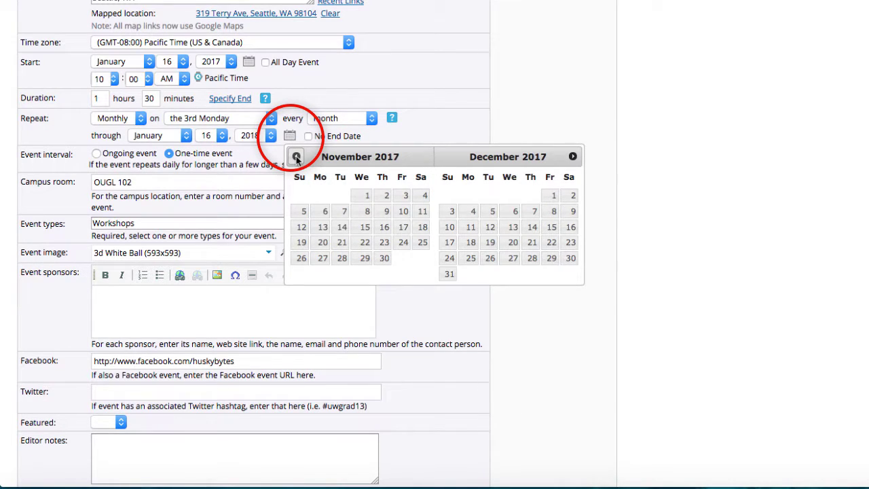
pyautogui.click(296, 157)
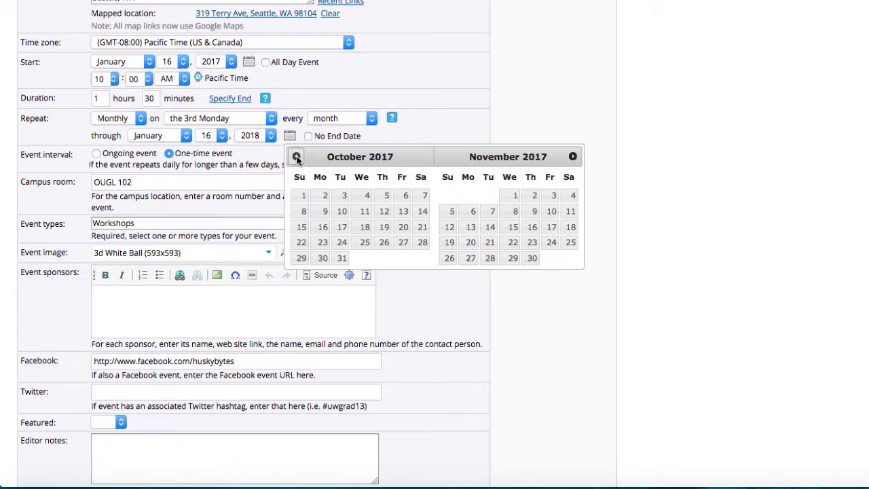
pyautogui.click(323, 228)
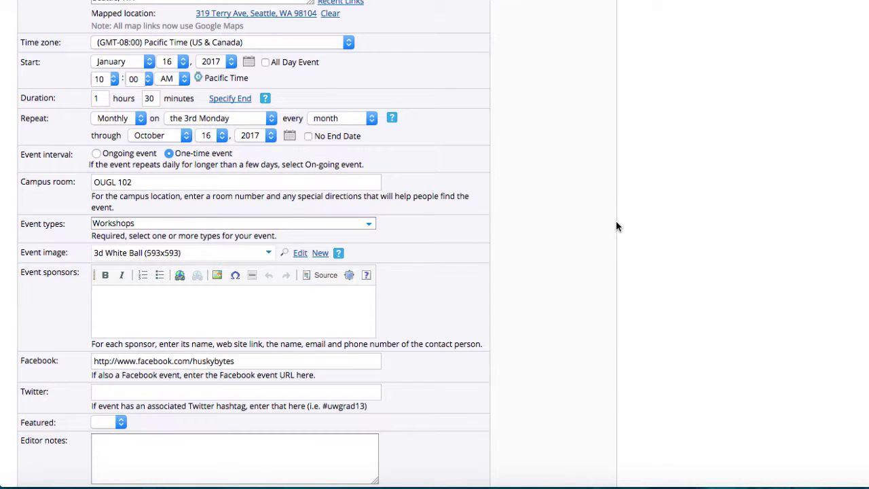
# Step: Check the available repeat frequencies without changing Monthly, and save the copied event
pyautogui.scroll(3, 617, 227)
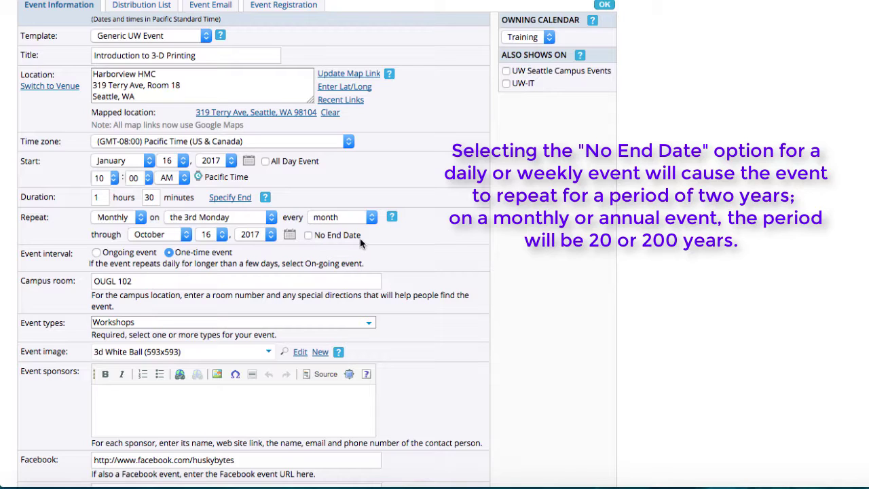
pyautogui.click(139, 217)
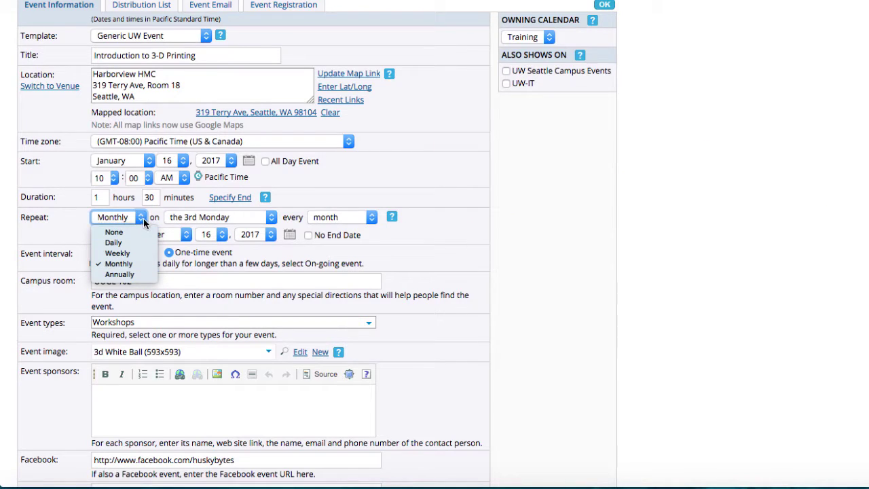
pyautogui.click(577, 291)
pyautogui.scroll(-5, 576, 291)
pyautogui.scroll(-5, 577, 291)
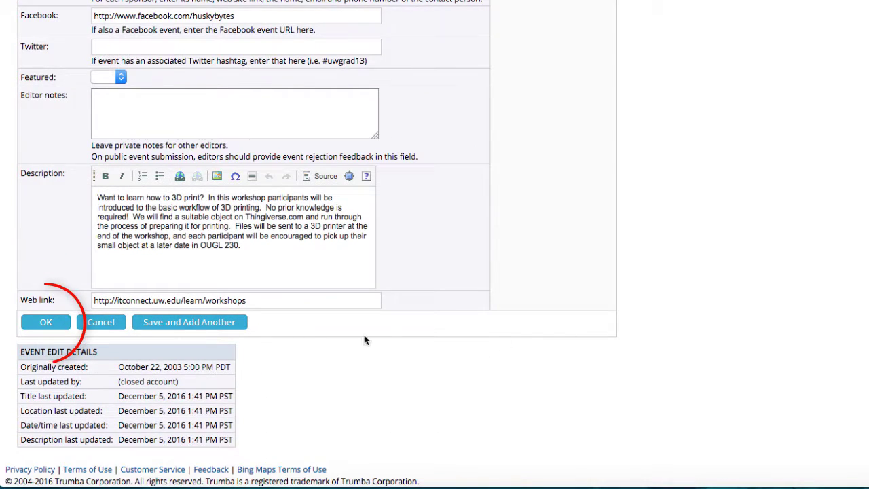
pyautogui.click(59, 326)
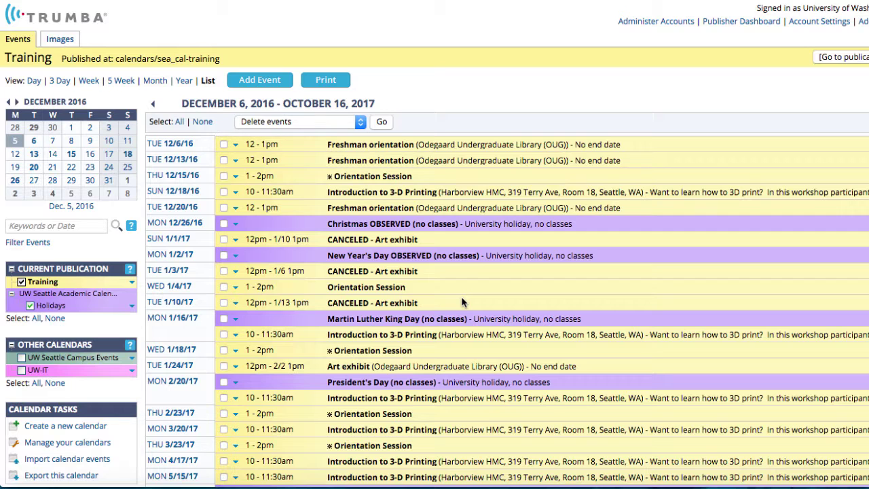
# Step: Delete only the January 16, 2017 occurrence of "Introduction to 3-D Printing" from the repeating series
pyautogui.click(16, 102)
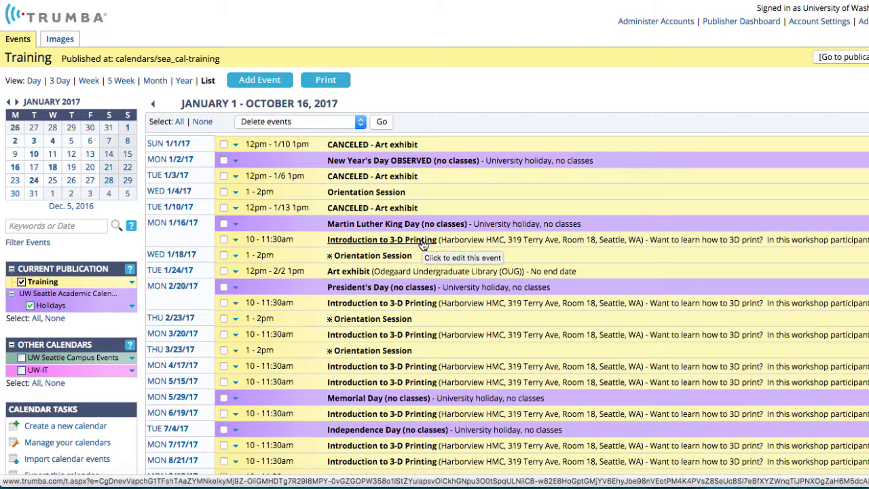
pyautogui.click(360, 241)
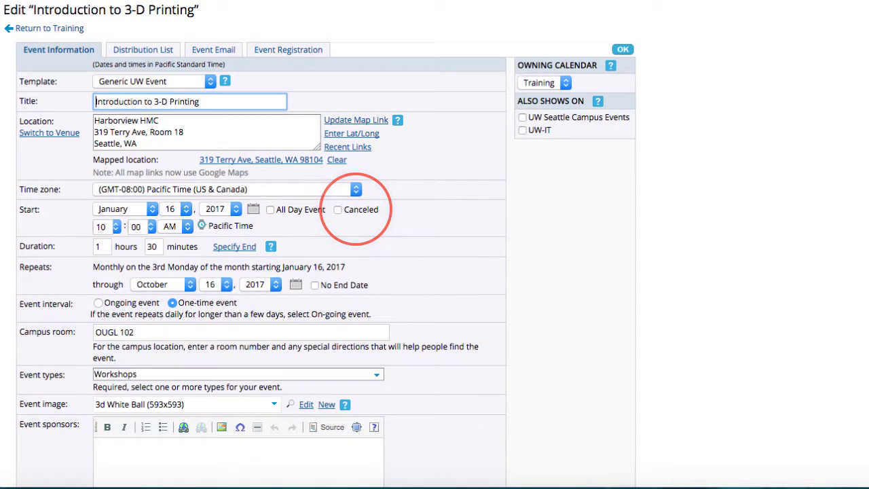
pyautogui.scroll(-15, 326, 244)
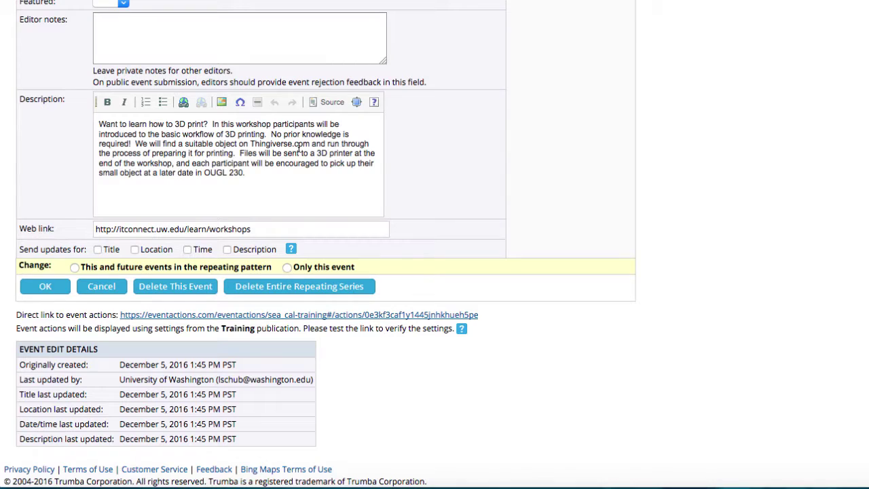
pyautogui.click(286, 268)
pyautogui.click(173, 288)
pyautogui.click(535, 201)
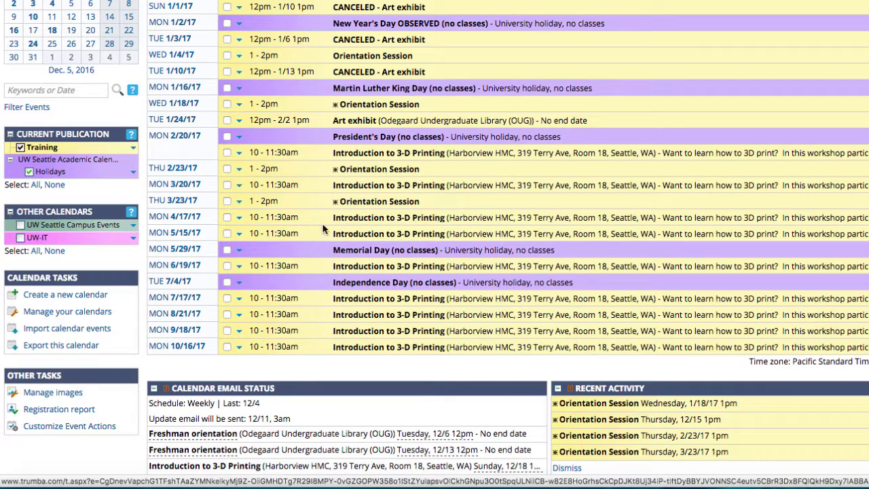
# Step: Change the start time of "Introduction to 3-D Printing" to 10:30 AM for the April 17, 2017 occurrence and all future events in the pattern
pyautogui.click(365, 225)
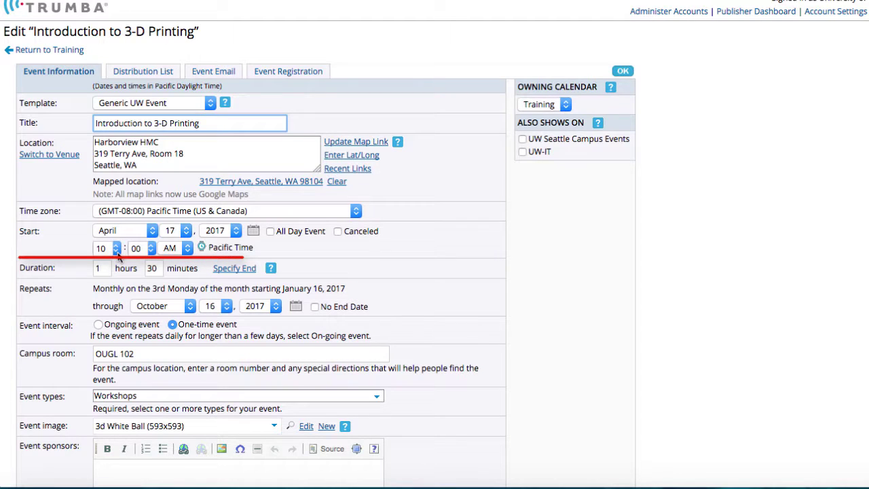
pyautogui.click(142, 249)
pyautogui.click(157, 333)
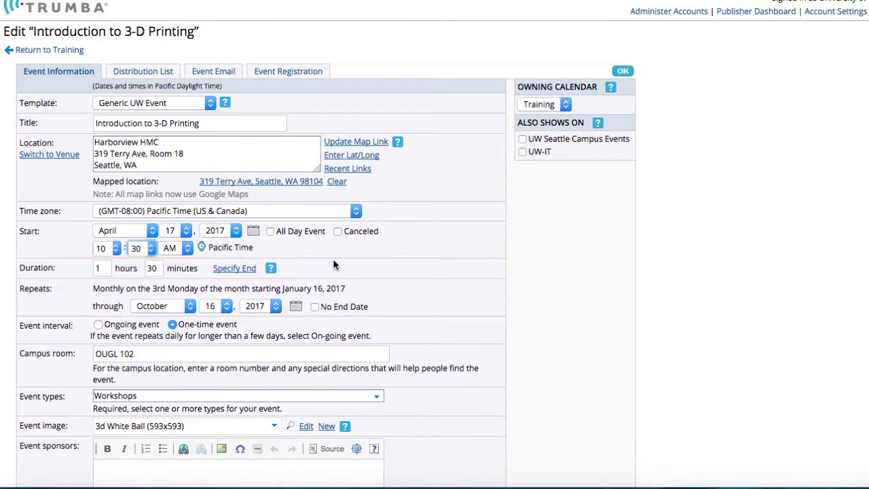
pyautogui.scroll(-10, 333, 265)
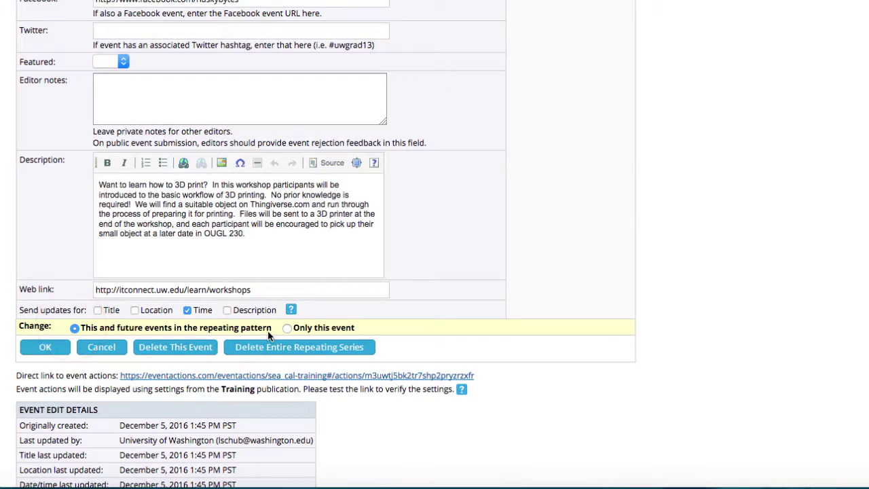
pyautogui.click(46, 348)
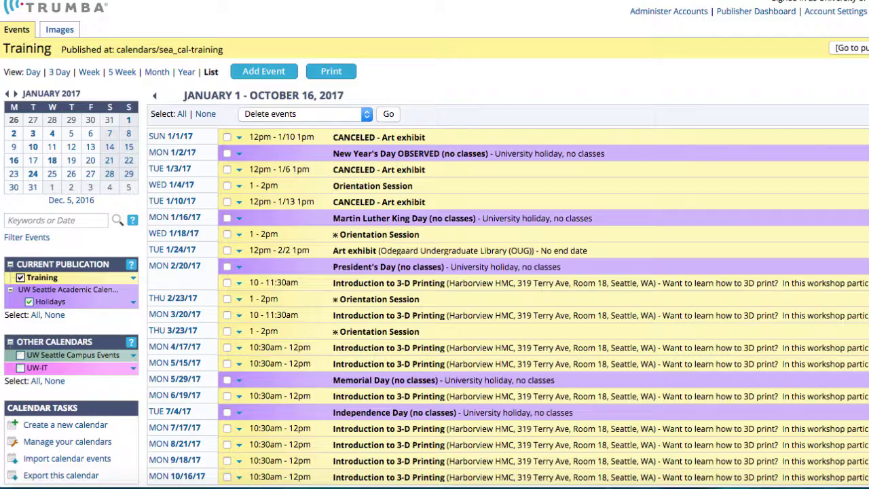
pyautogui.scroll(-4, 207, 246)
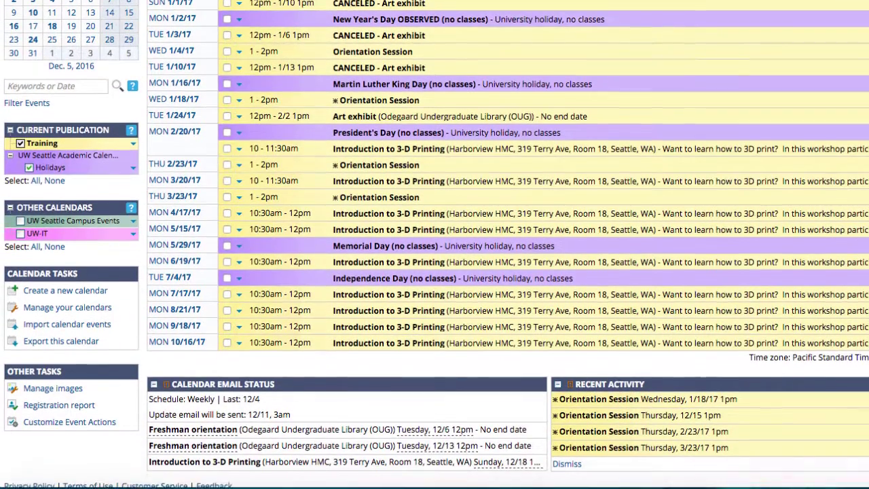